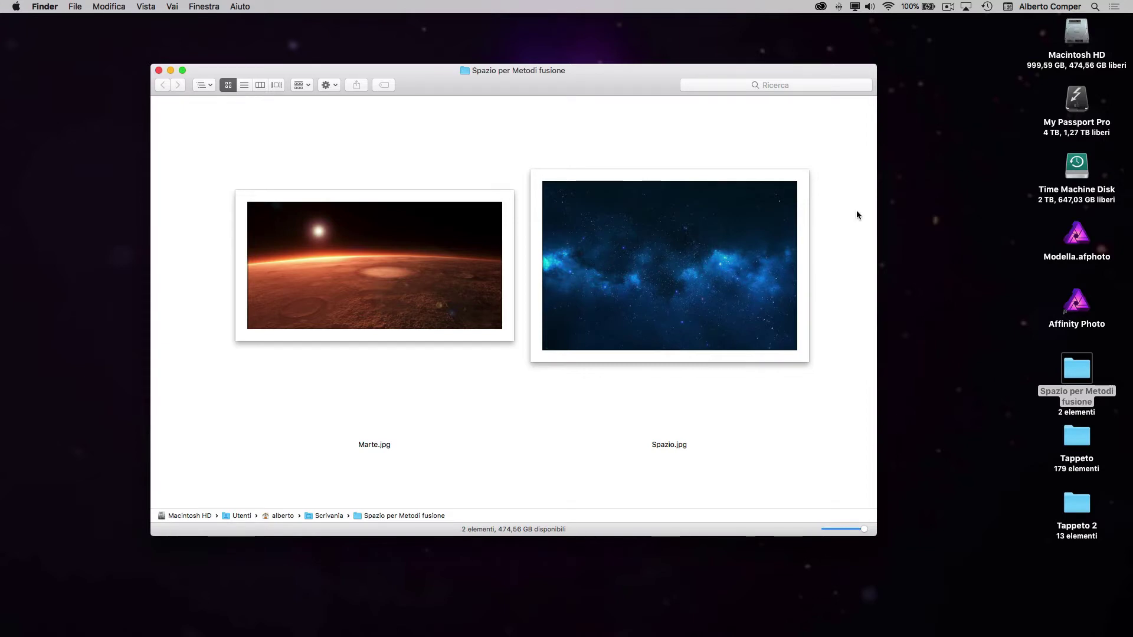
Open Marte.jpg from the Spazio per Metodi fusione folder in Affinity Photo.
click(422, 253)
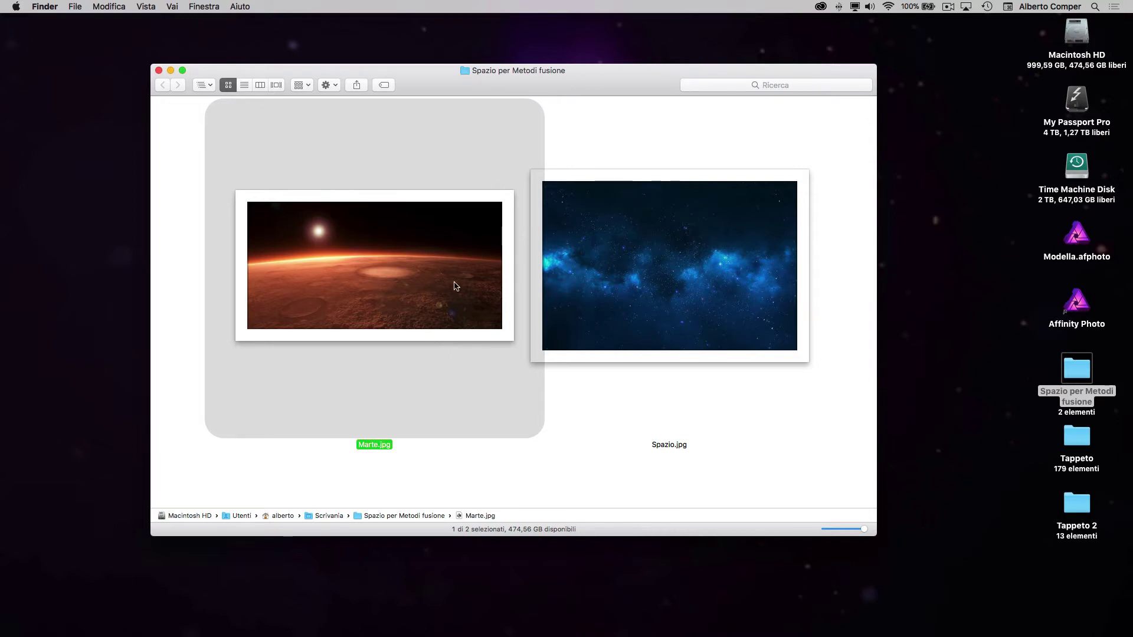
click(711, 288)
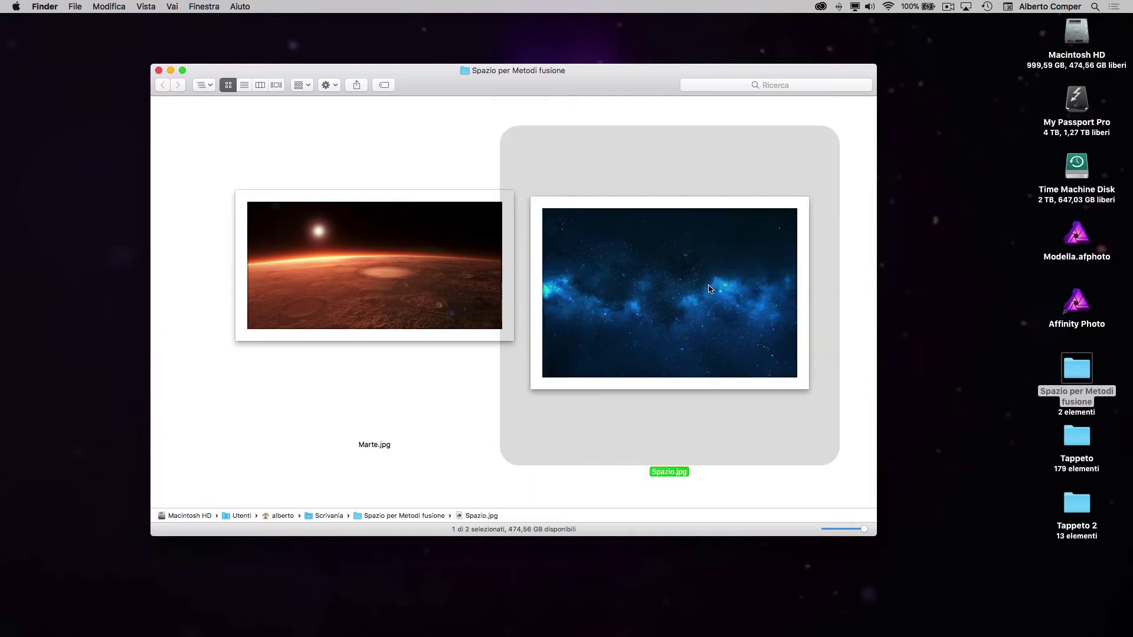
drag(697, 286, 704, 275)
click(446, 154)
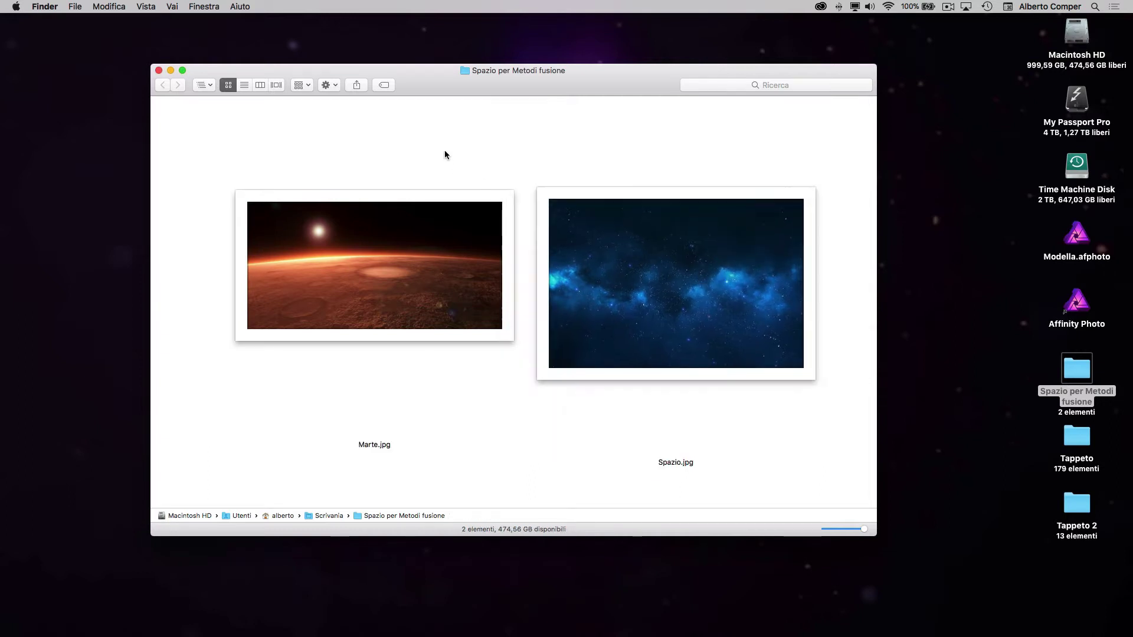
click(388, 272)
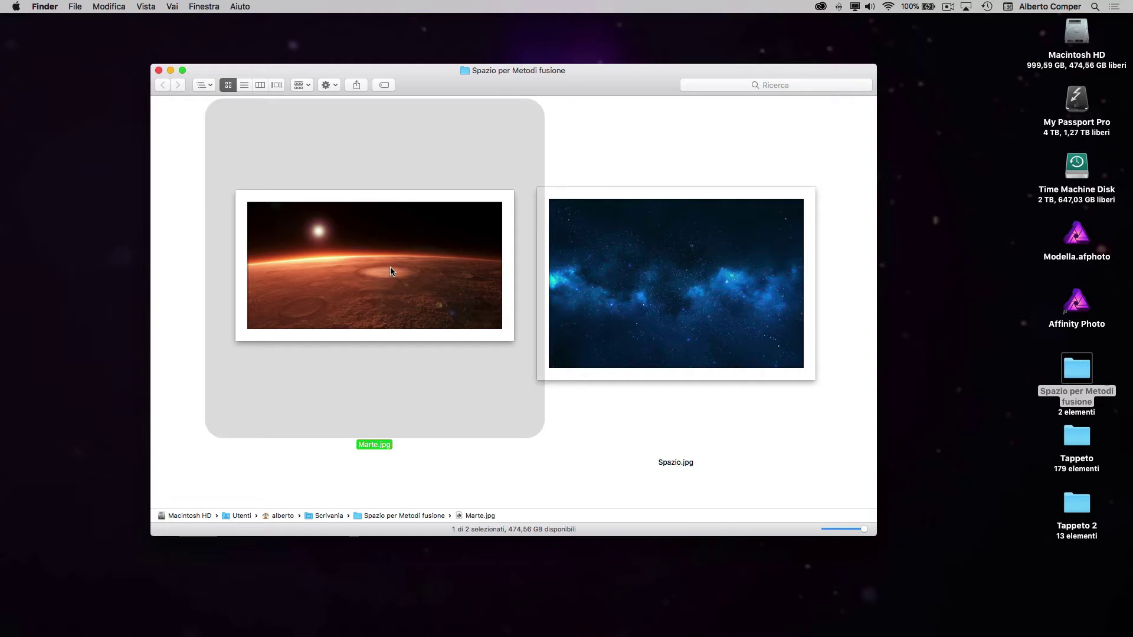
drag(391, 271, 1085, 307)
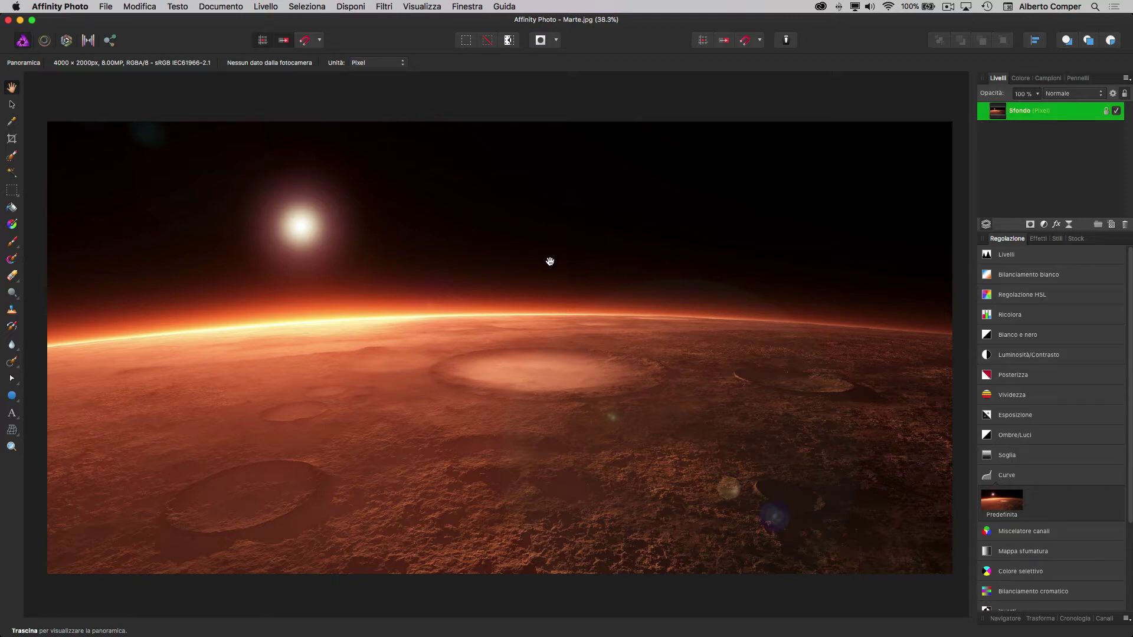
Zoom out and pan so the whole Marte.jpg photo fits on screen.
key(z)
drag(565, 259, 379, 273)
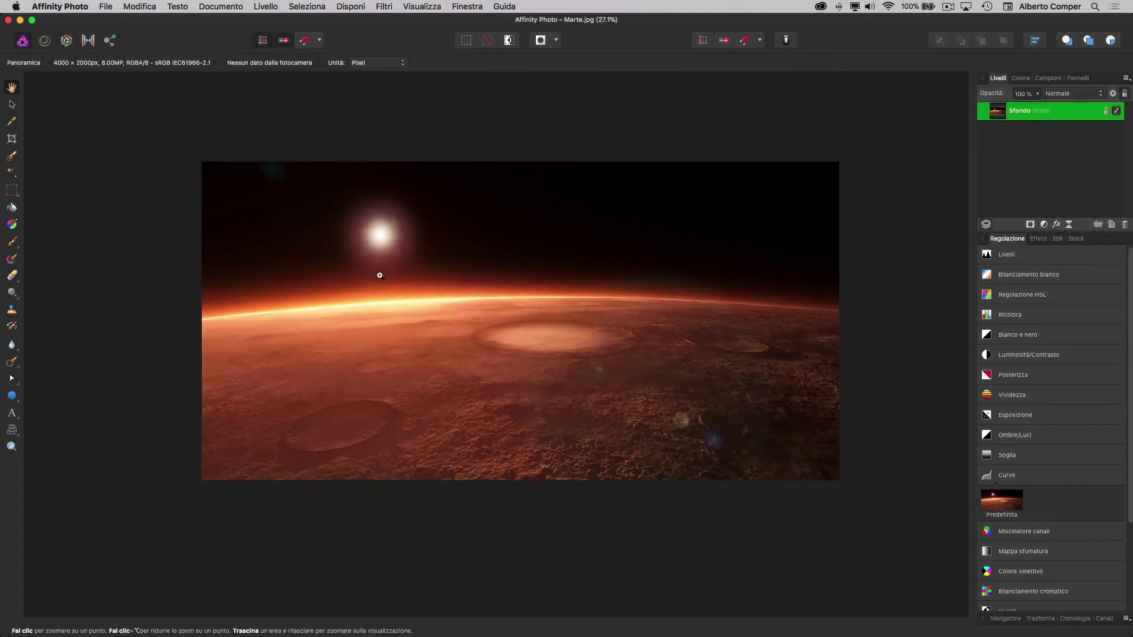
key(h)
scroll(458, 298, down, 2)
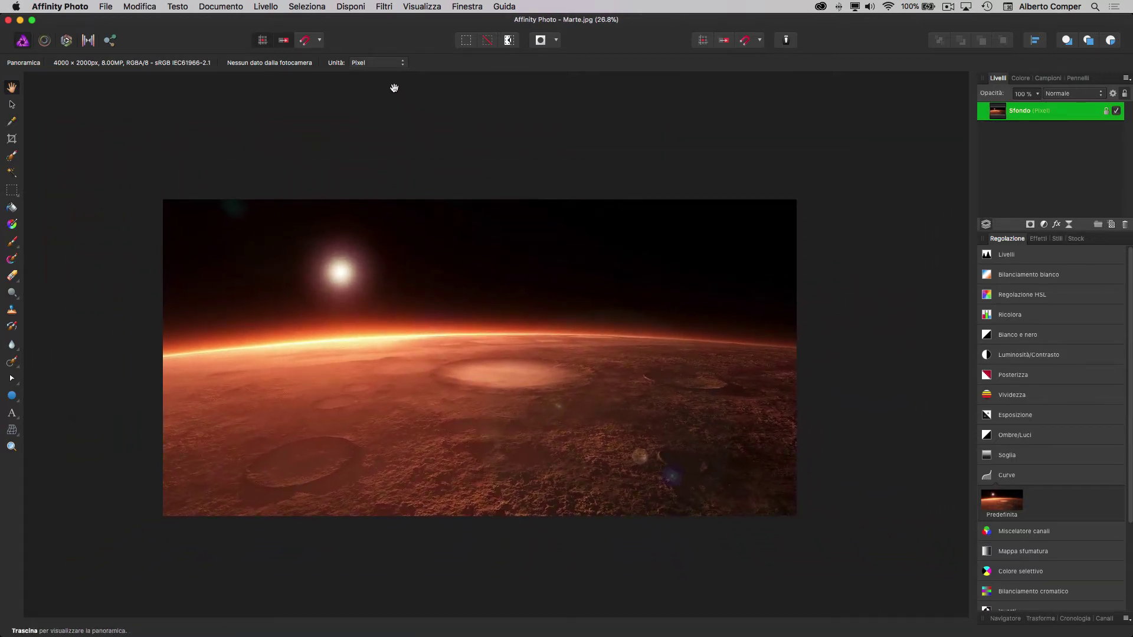
Resize the canvas to 4000 × 4000 px, anchored at bottom-centre.
click(218, 7)
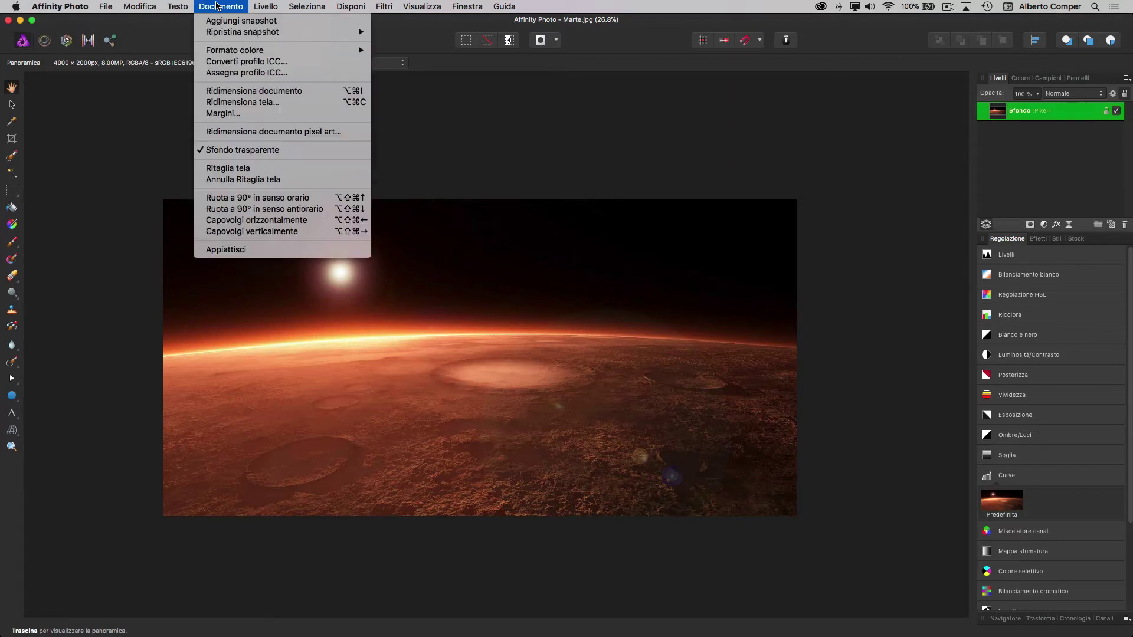
click(213, 106)
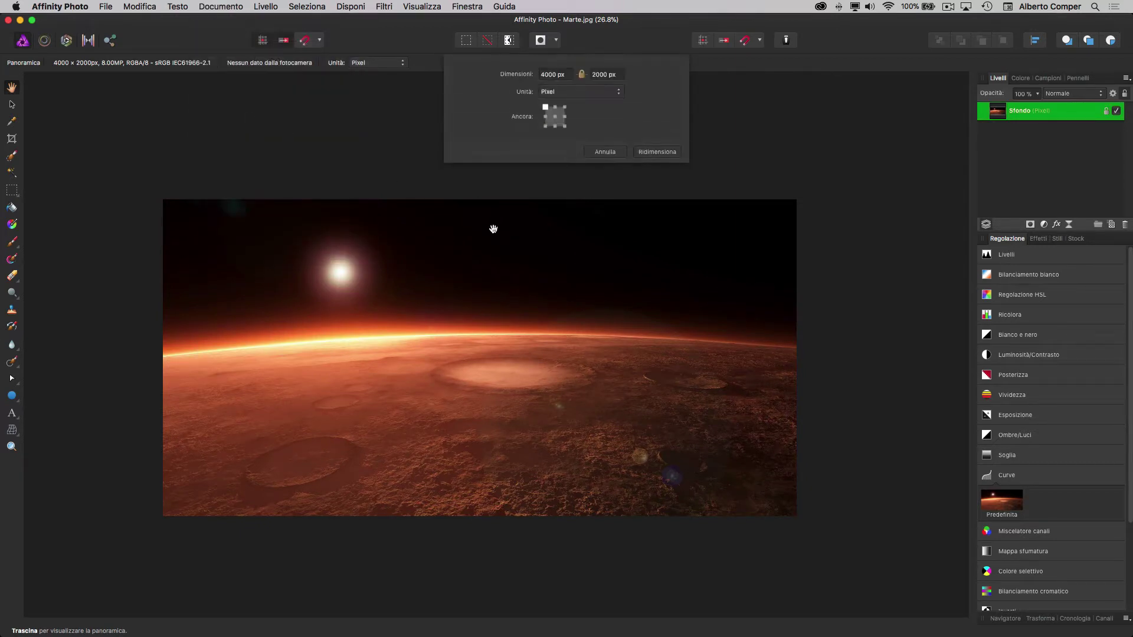
click(555, 126)
click(620, 75)
text(4)
text(000)
click(669, 152)
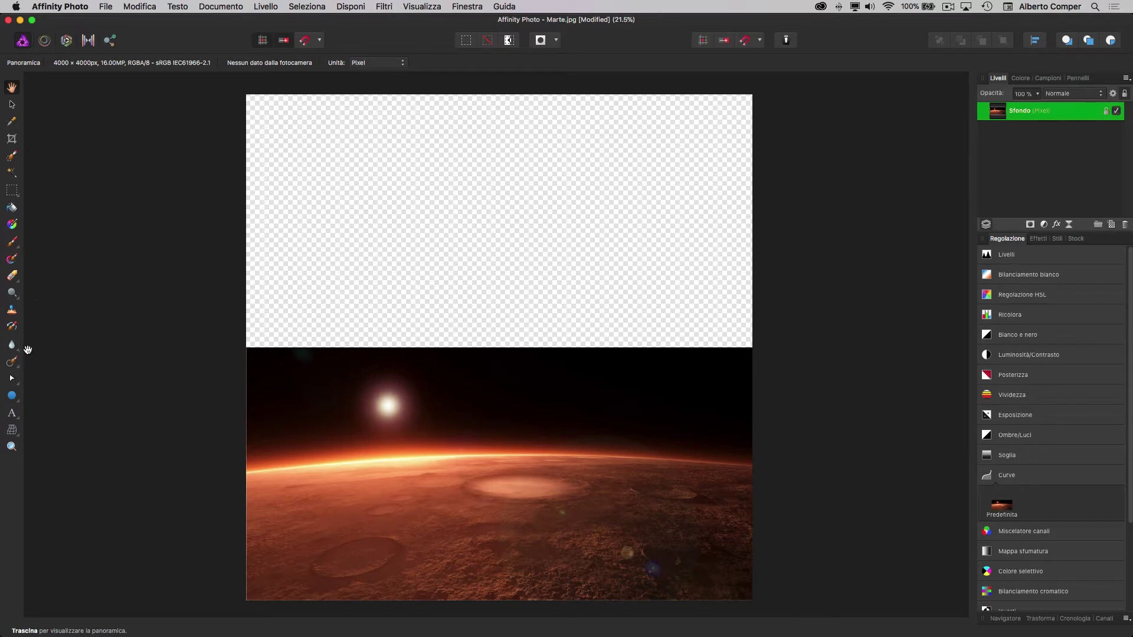
Fill the transparent upper area of the canvas with black.
click(11, 123)
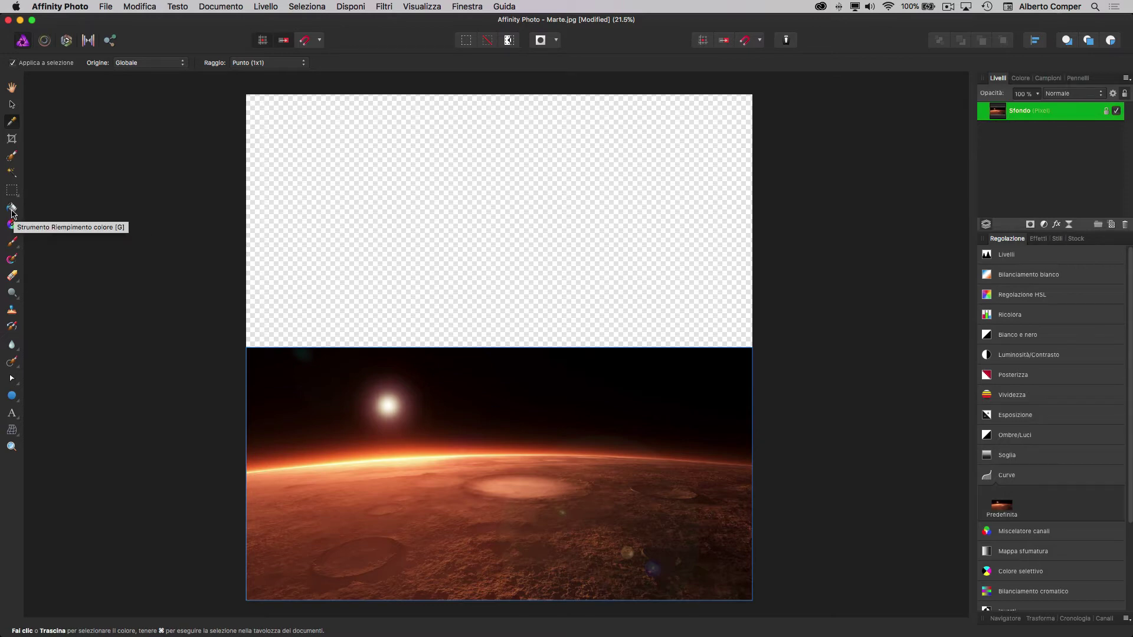
click(11, 208)
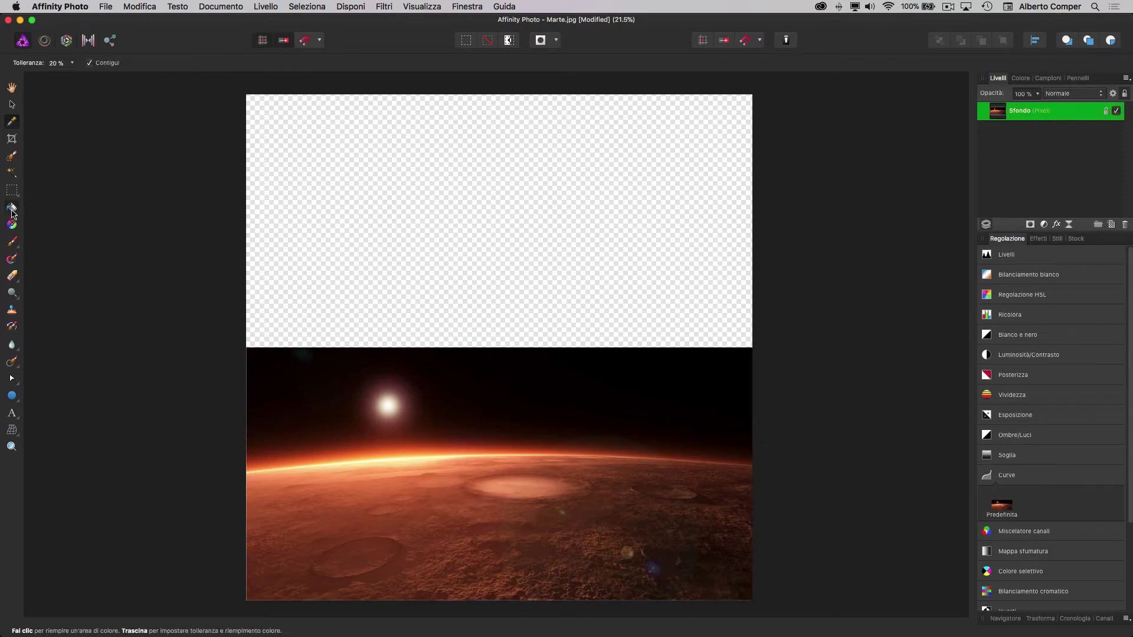
click(588, 185)
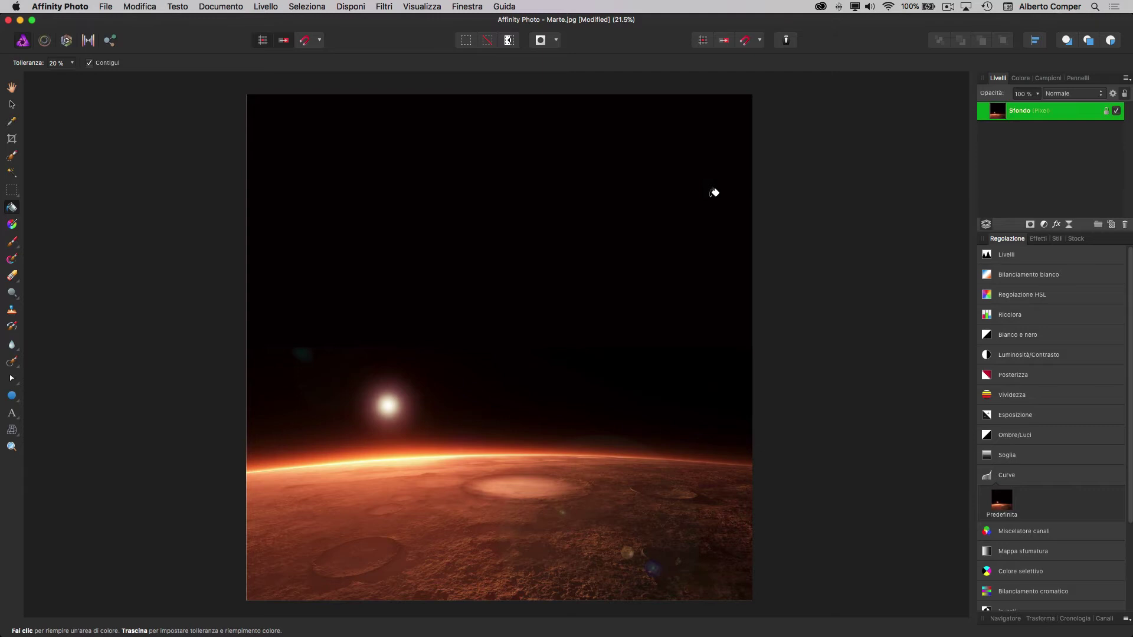
click(107, 6)
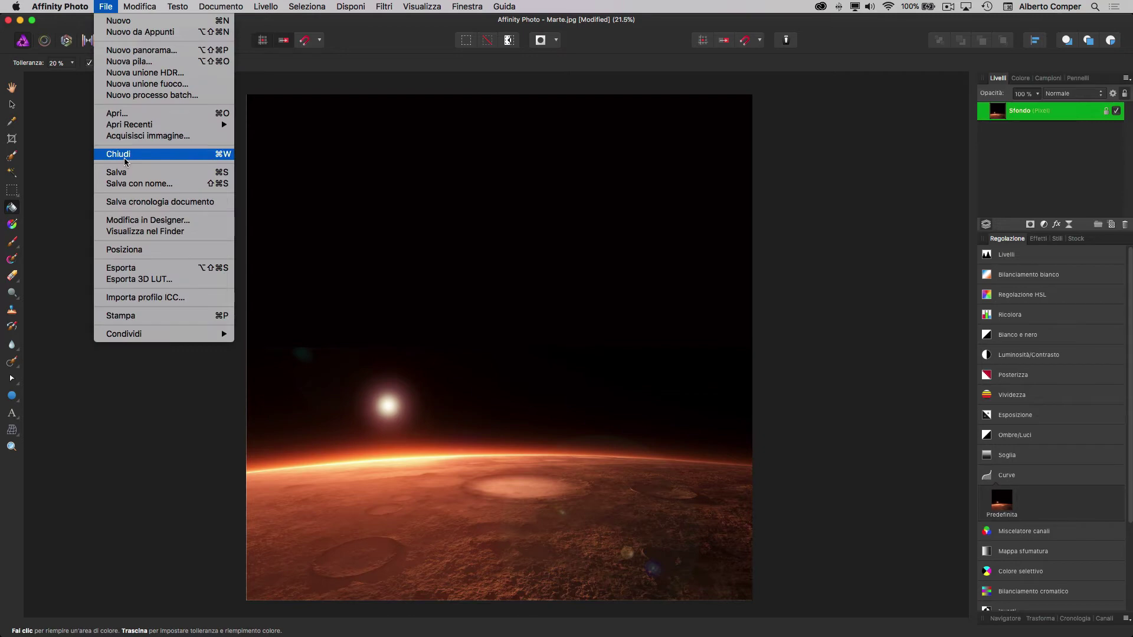
Place Spazio.jpg from the Spazio per Metodi fusione folder over the upper canvas.
click(125, 250)
key(super+shift+d)
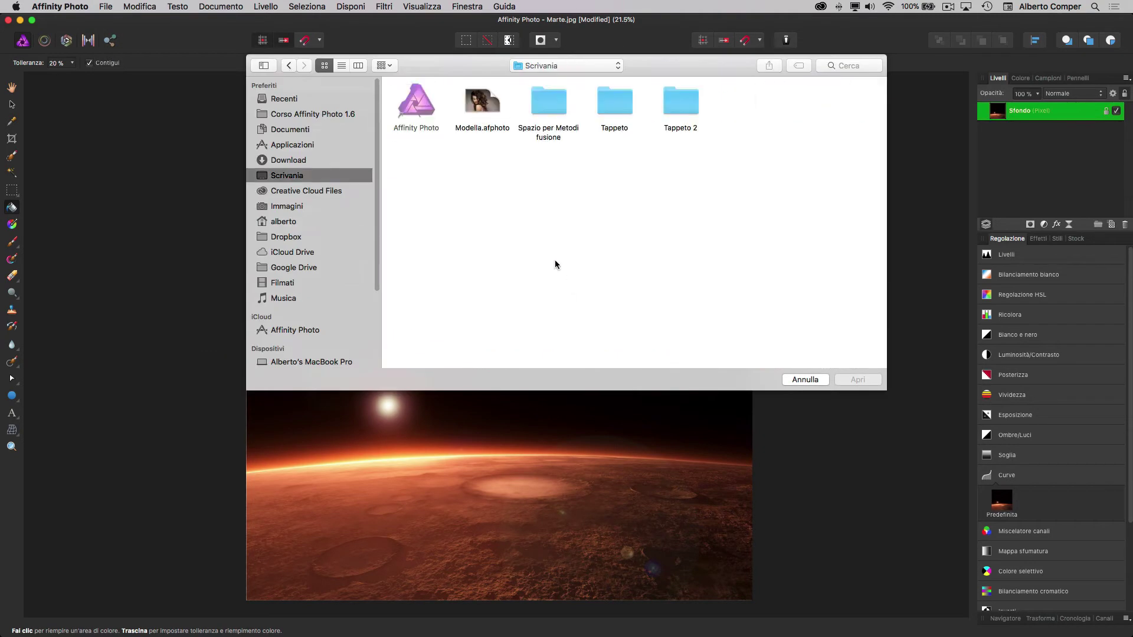
double_click(559, 108)
double_click(482, 101)
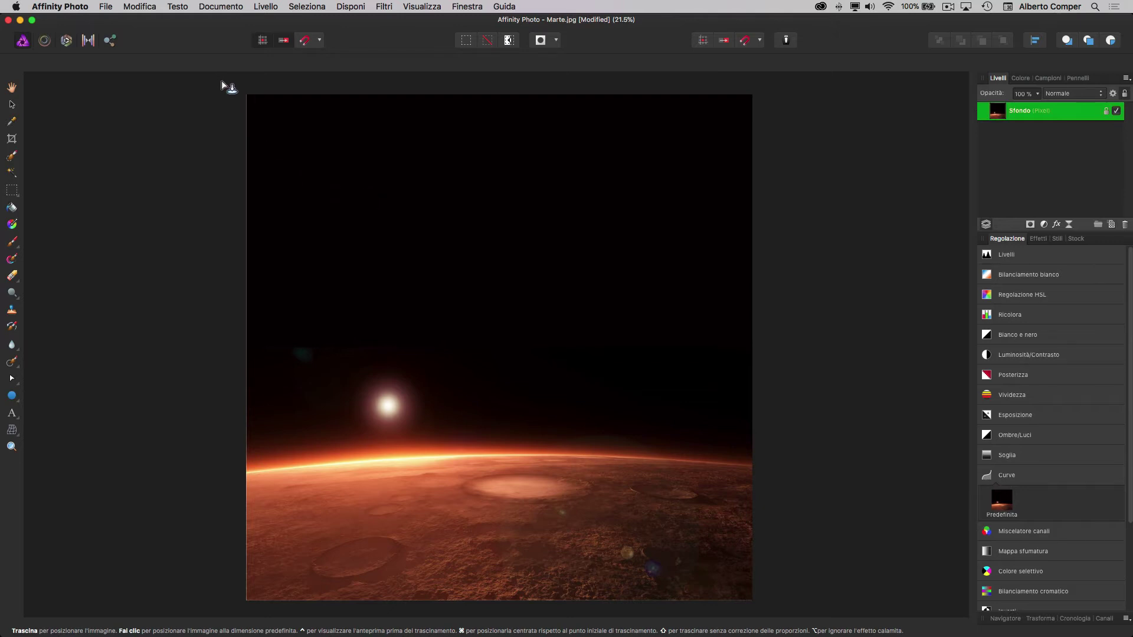
drag(222, 81, 891, 502)
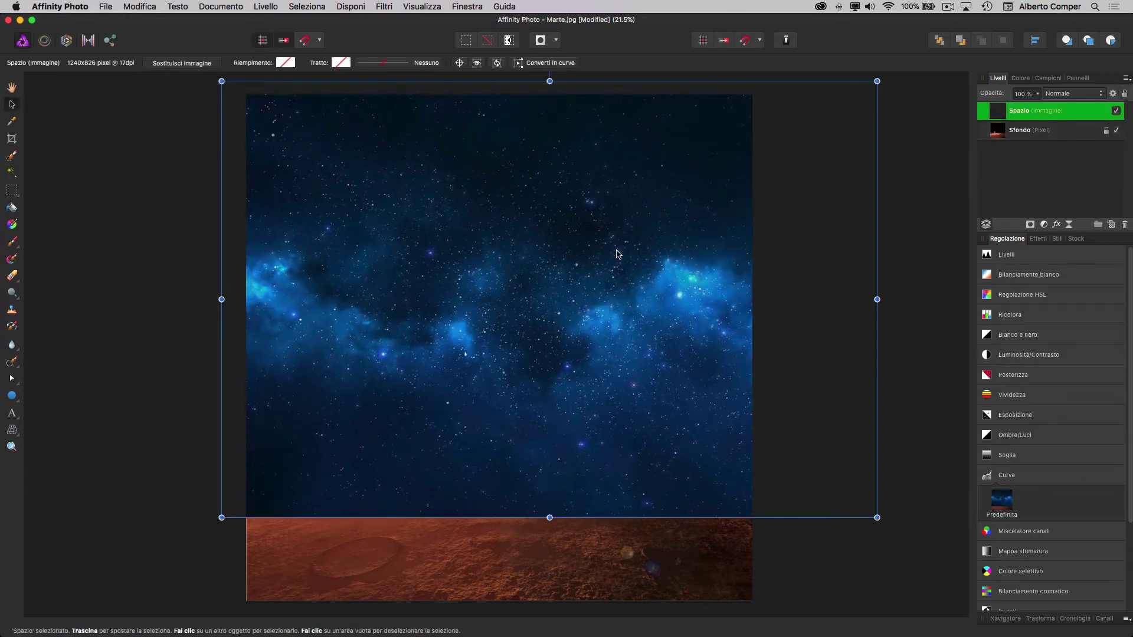
drag(616, 254, 592, 256)
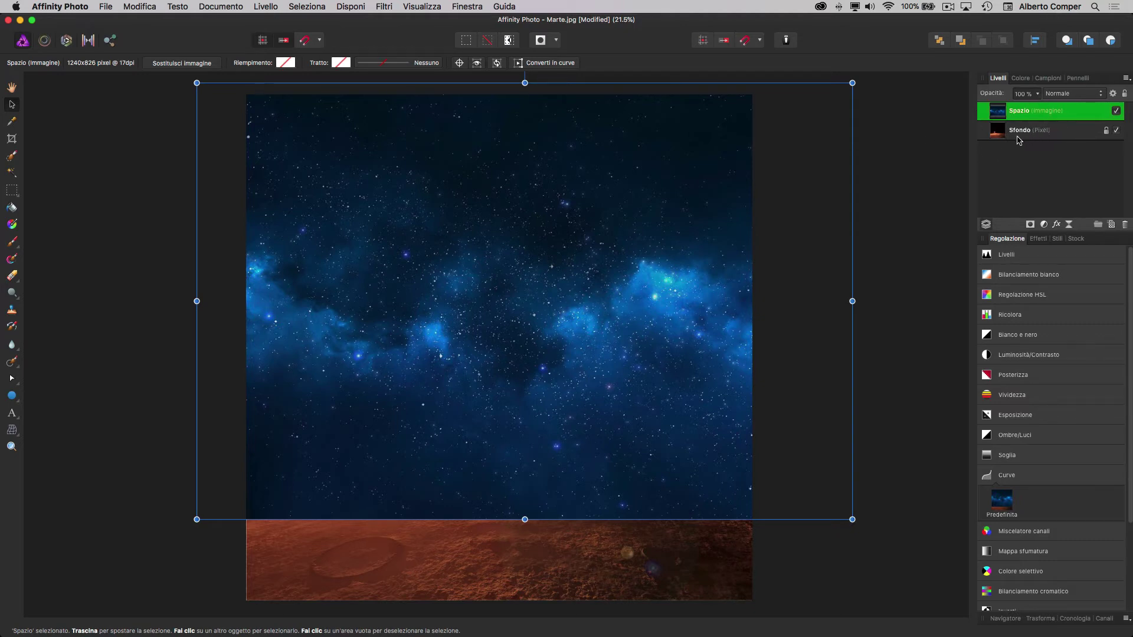
Toggle the Spazio layer's visibility to compare, then select the Spazio layer.
click(1116, 110)
click(1116, 110)
click(1071, 135)
click(1120, 112)
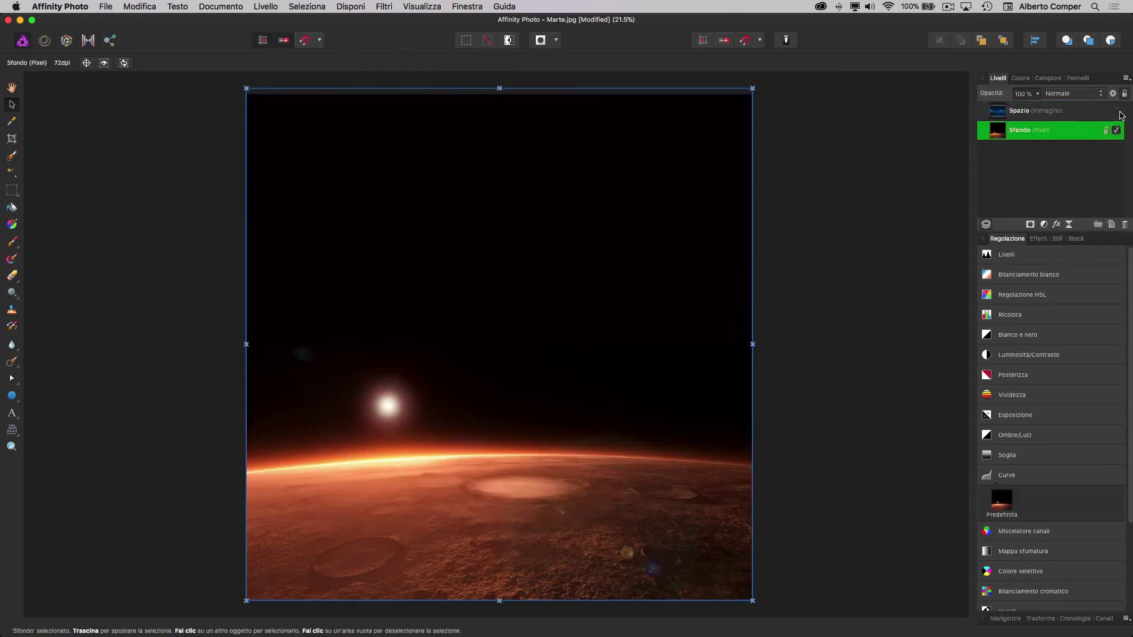
click(1116, 110)
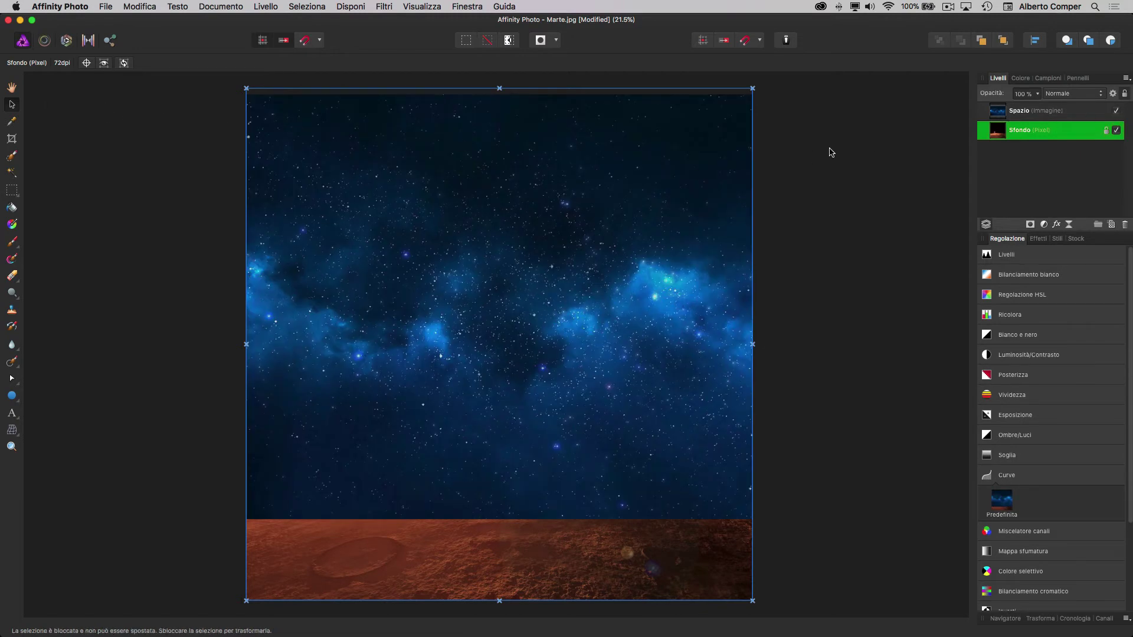
click(1015, 113)
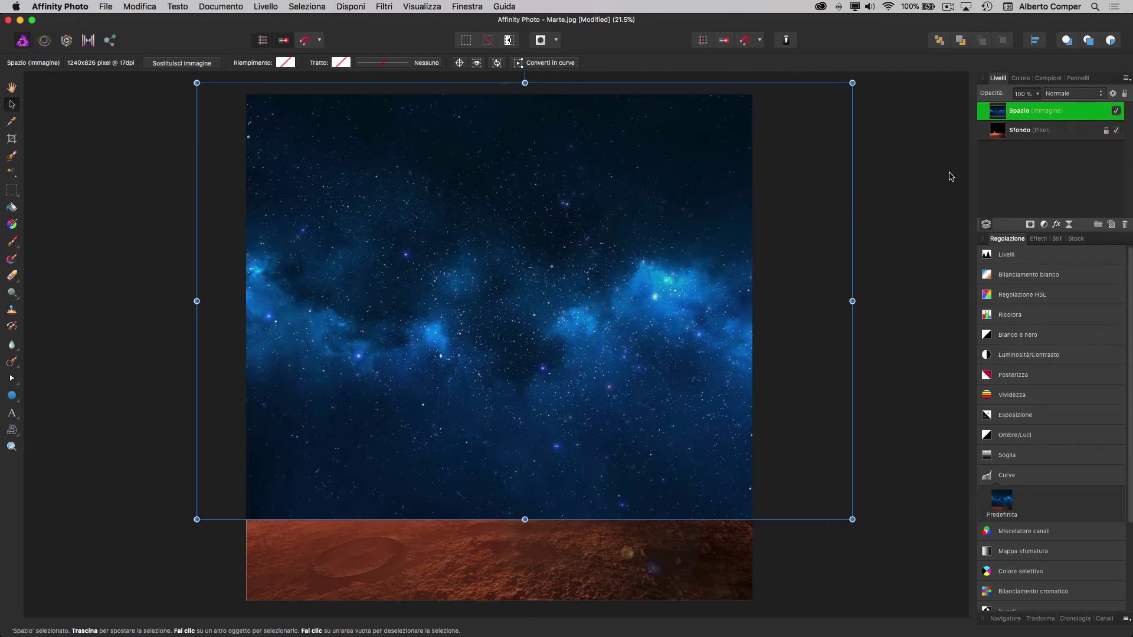
click(1116, 110)
Open the Spazio layer's blend mode list, currently set to Normale.
click(1102, 97)
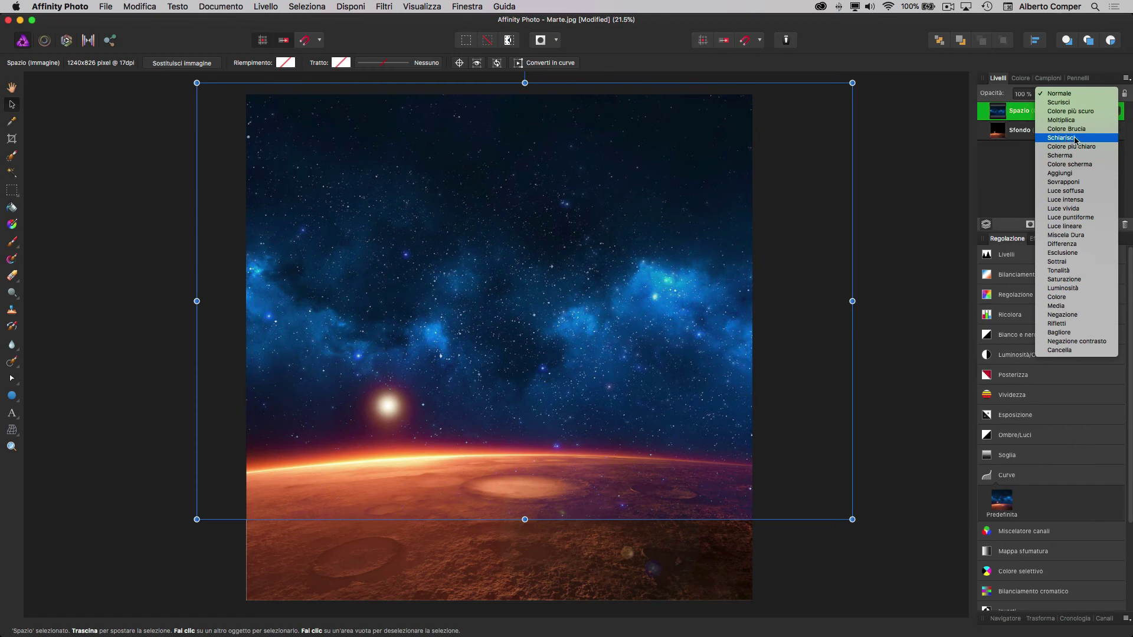
Set the Spazio layer to Schiarisci blend mode and add a layer mask.
click(1075, 140)
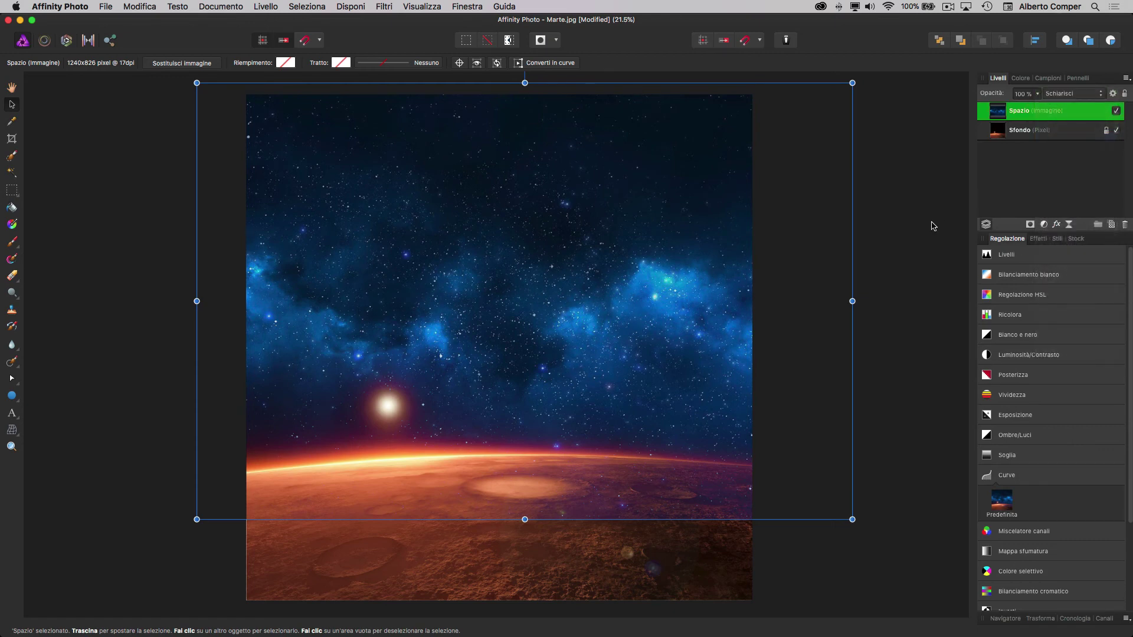
click(901, 167)
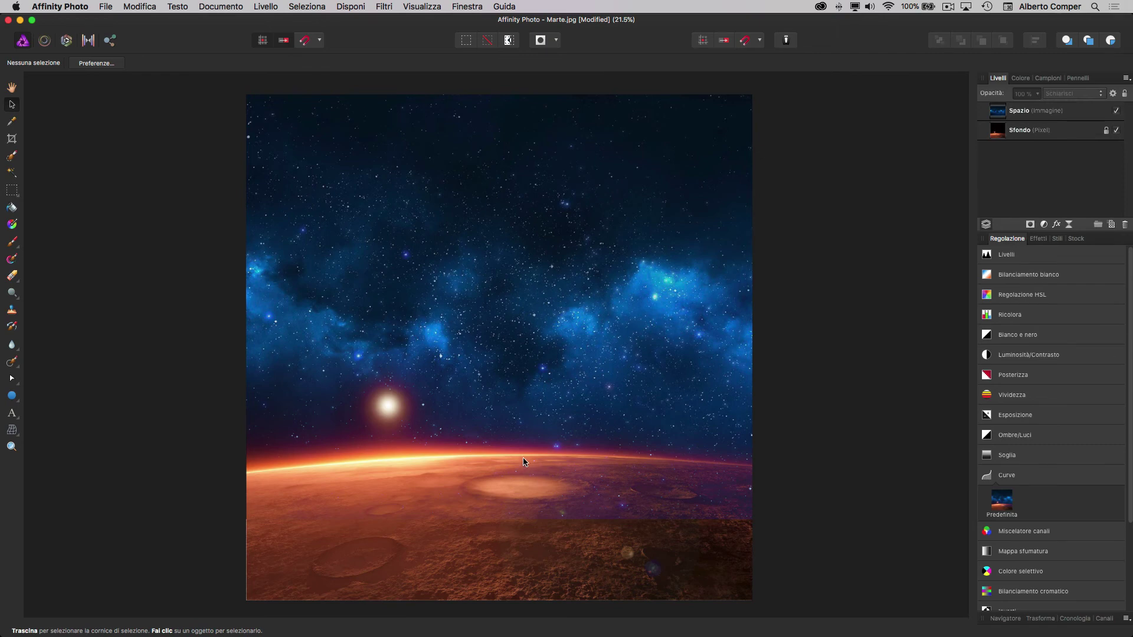
click(1021, 113)
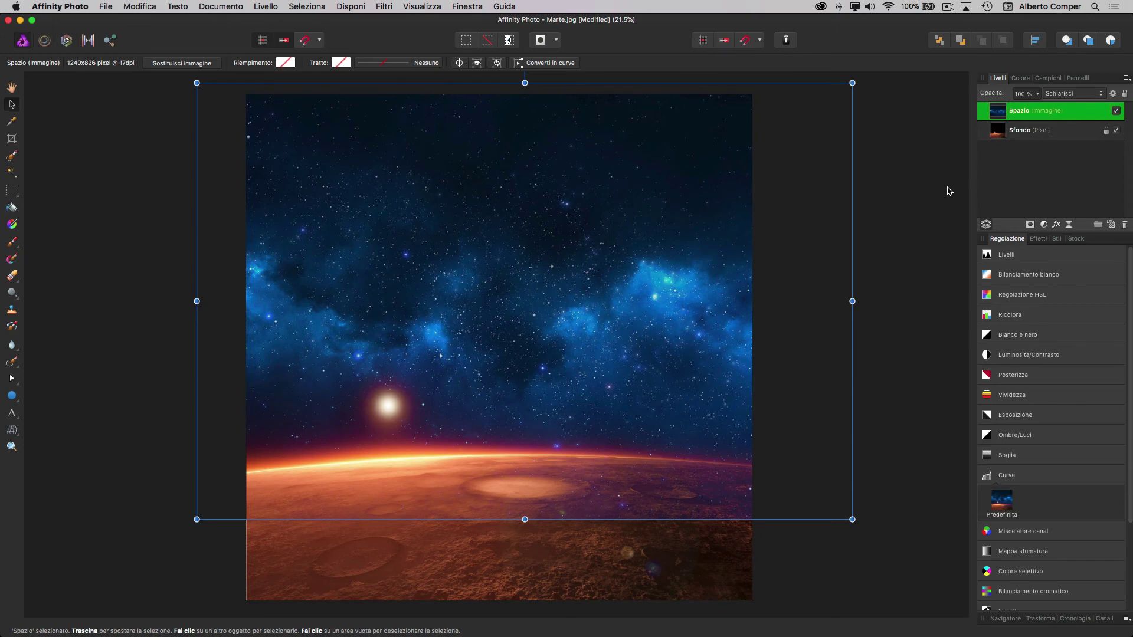
click(1031, 226)
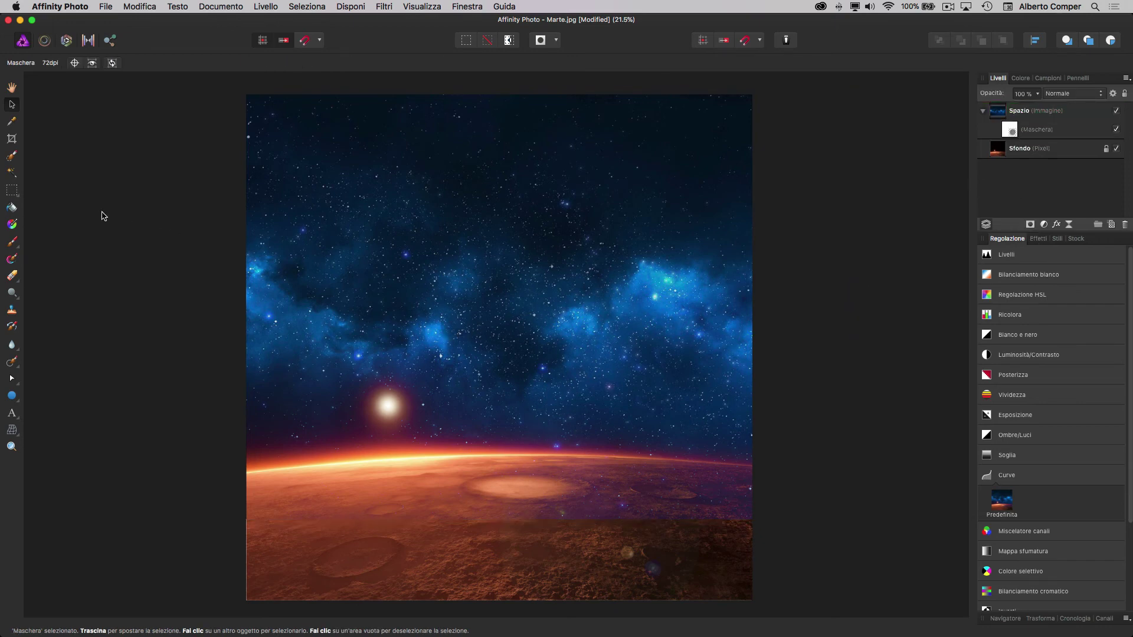
Paint black on the Spazio mask across the Mars ground to hide the stars there.
click(13, 243)
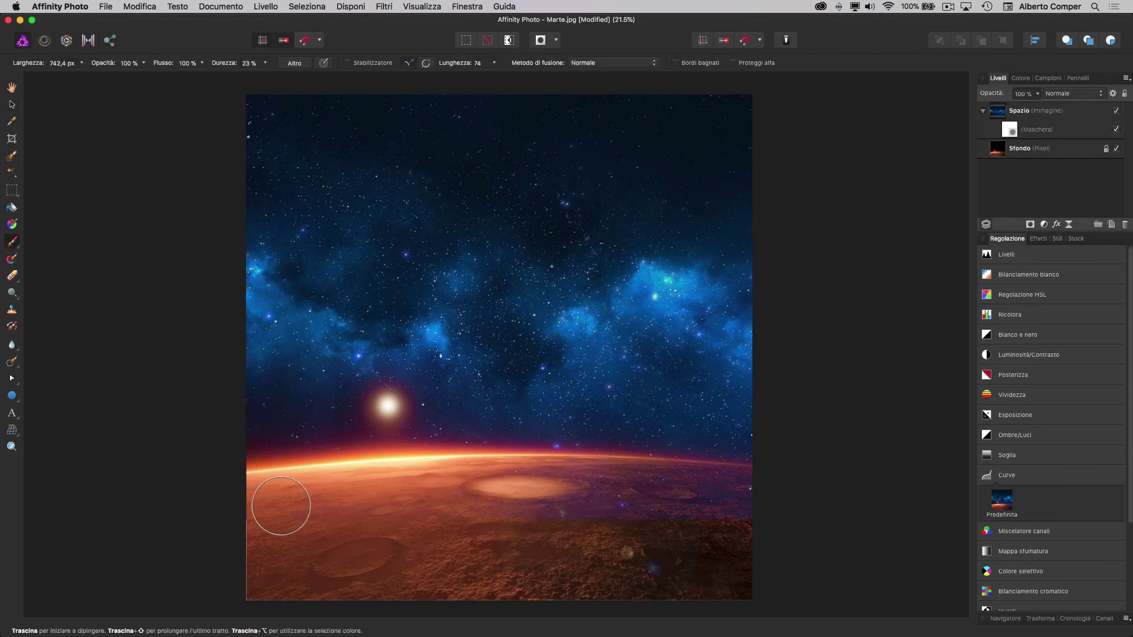
mouse_move(257, 503)
mouse_down()
mouse_move(301, 488)
mouse_move(516, 476)
mouse_move(754, 496)
mouse_move(574, 505)
mouse_move(776, 501)
mouse_move(668, 497)
mouse_up()
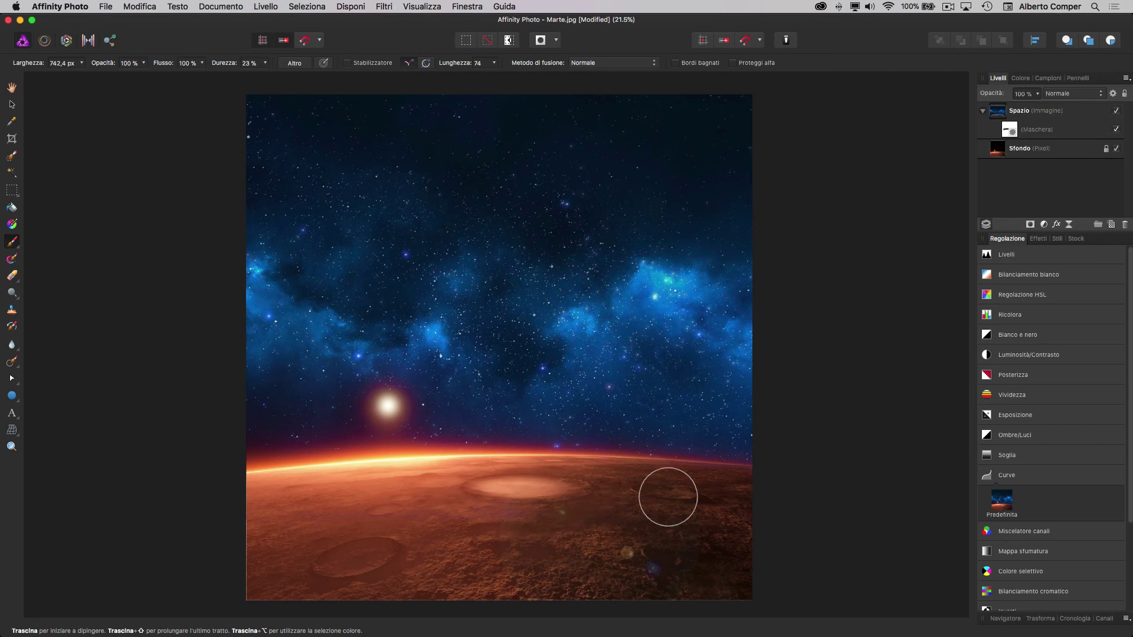
click(1020, 78)
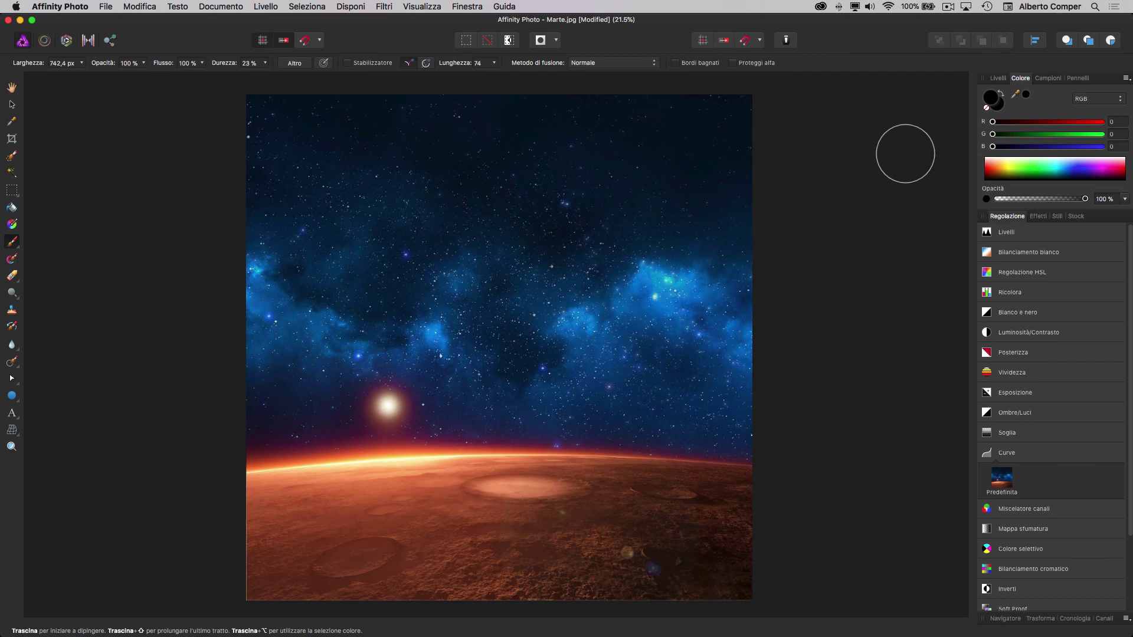
click(999, 79)
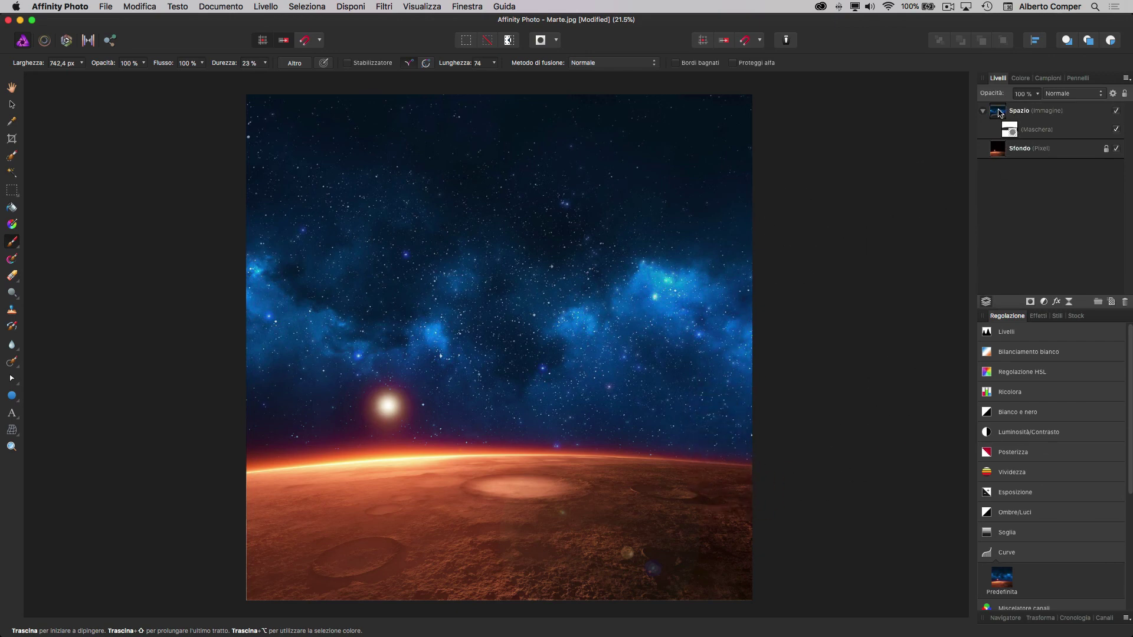
click(999, 113)
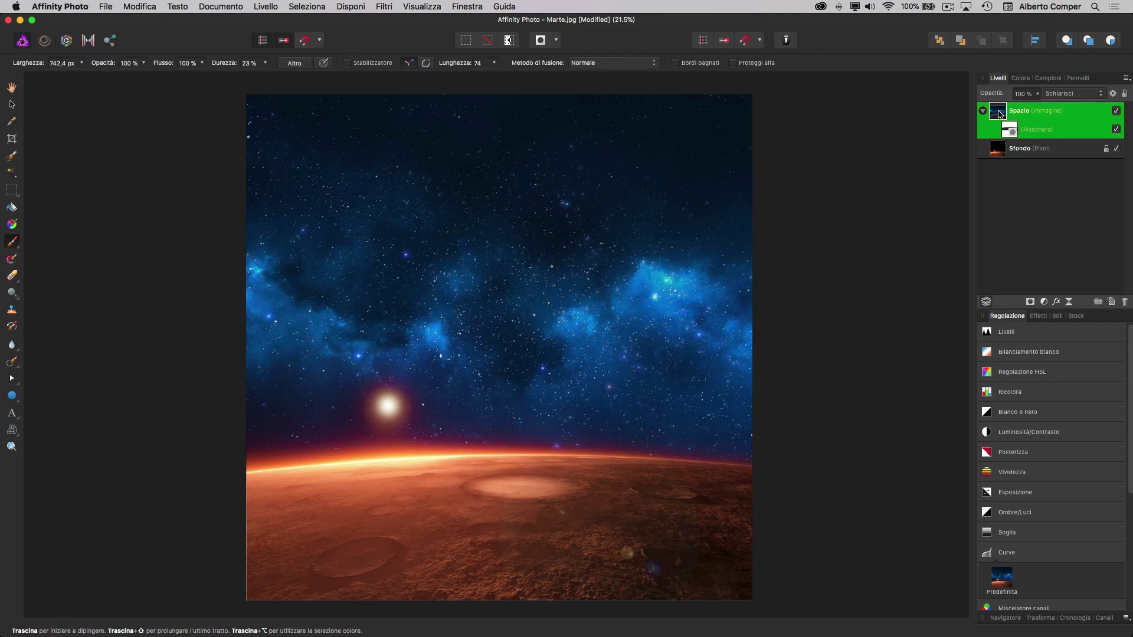
click(12, 105)
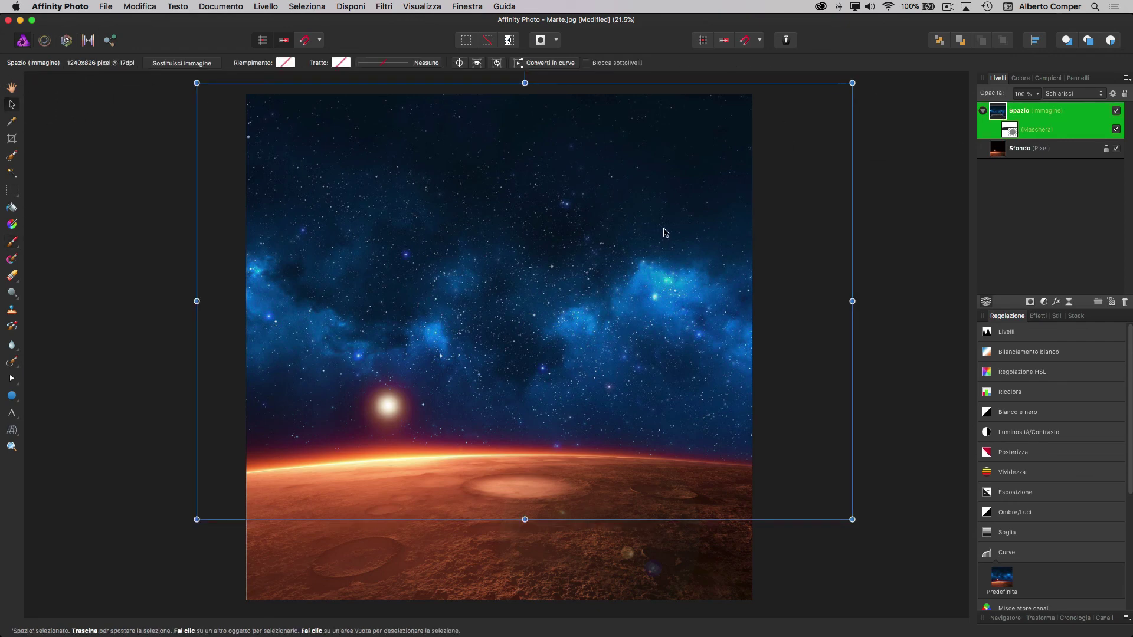
mouse_move(629, 239)
mouse_down()
mouse_move(649, 282)
mouse_move(582, 219)
mouse_up()
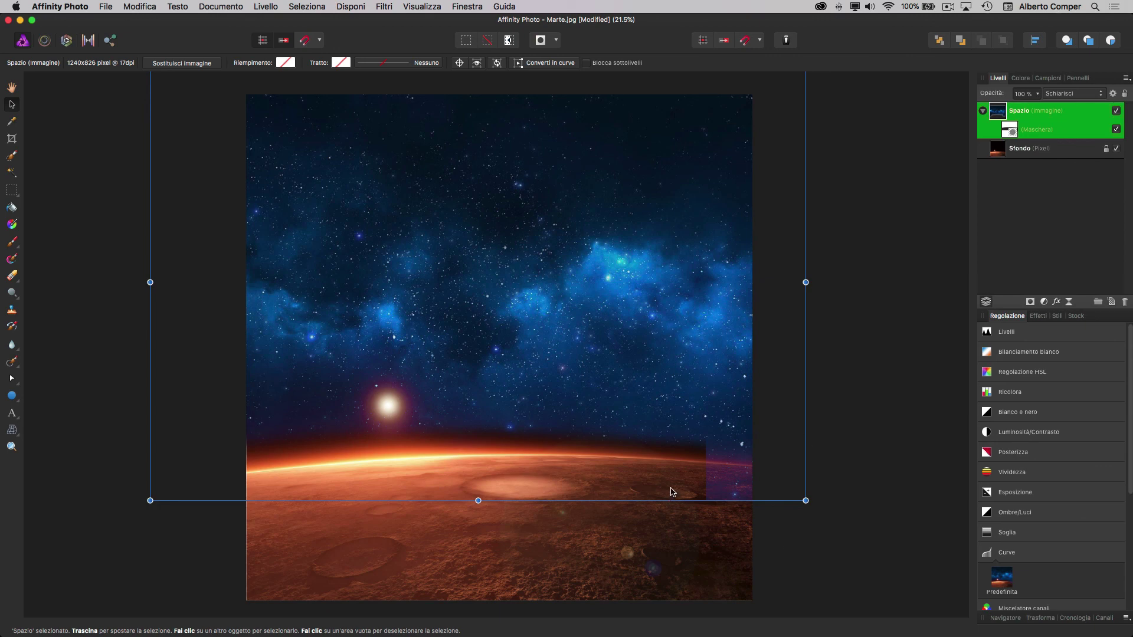
key(super+z)
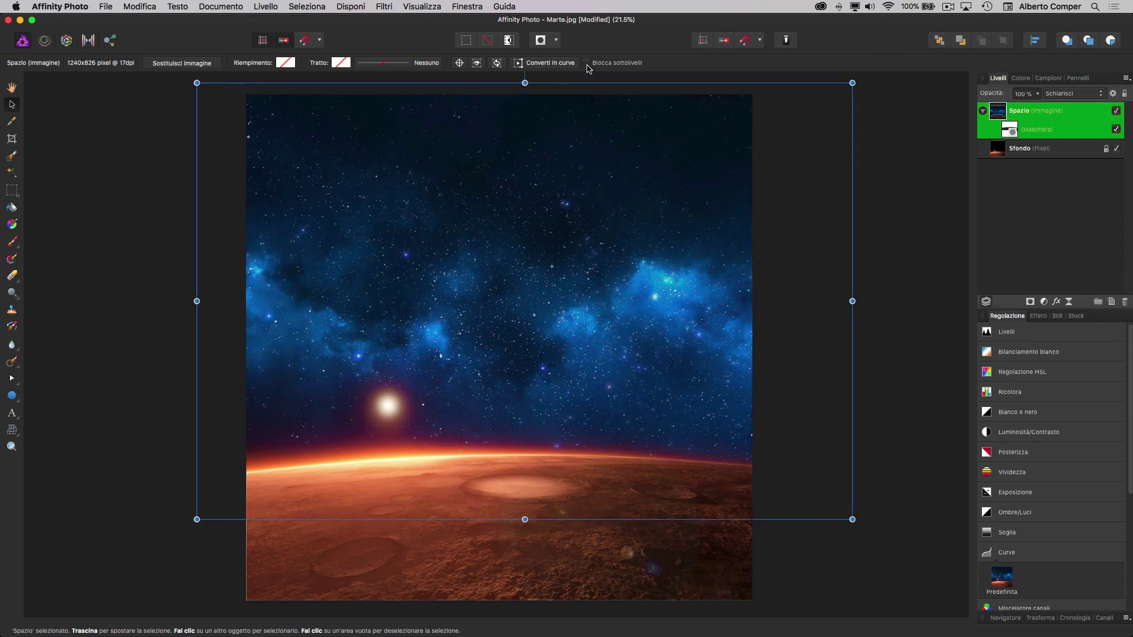
Scale up the Spazio starfield and shift it left so the nebula sits above the horizon.
mouse_move(635, 273)
mouse_down()
mouse_move(594, 280)
mouse_move(585, 265)
mouse_up()
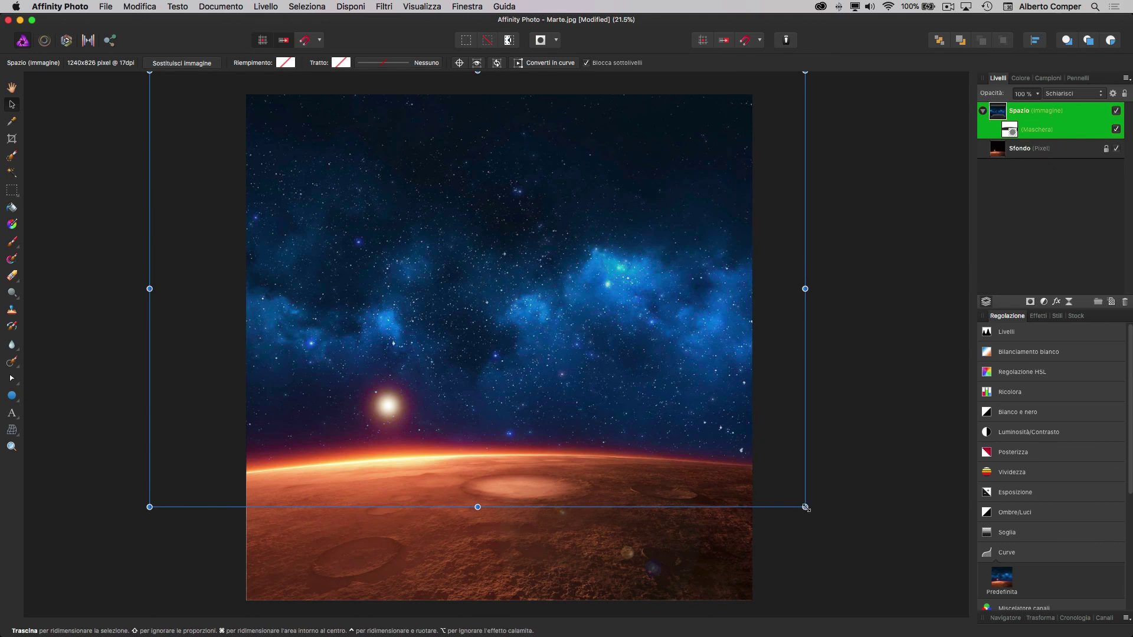
drag(808, 512, 889, 558)
mouse_move(628, 312)
mouse_down()
mouse_move(559, 304)
mouse_move(571, 291)
mouse_up()
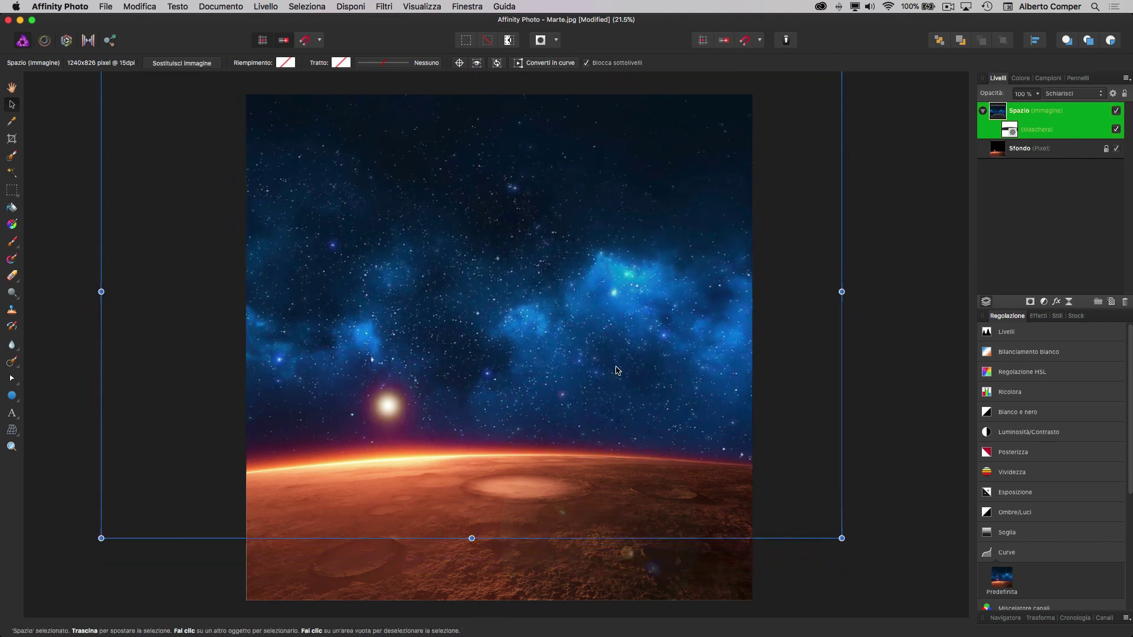
mouse_move(605, 378)
mouse_down()
mouse_move(578, 374)
mouse_move(615, 358)
mouse_up()
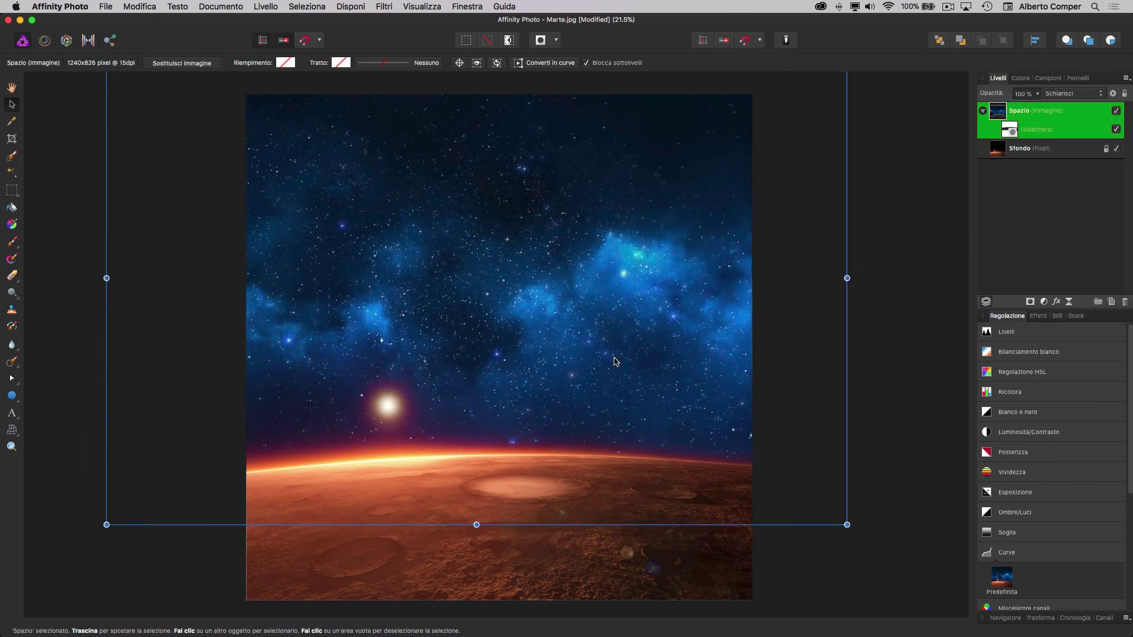
click(926, 276)
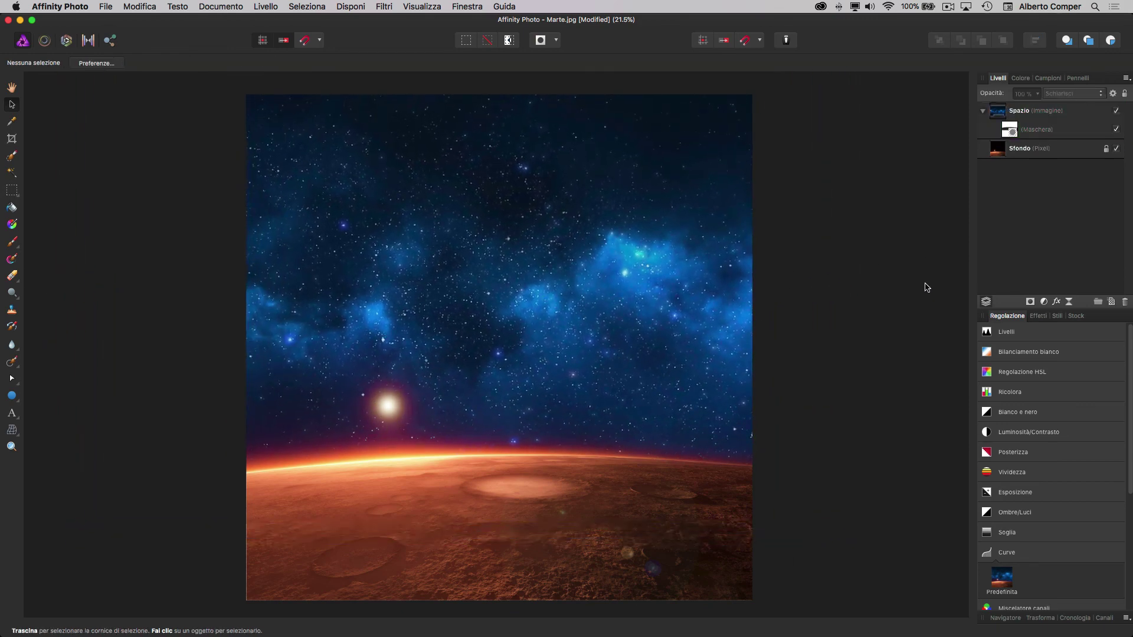